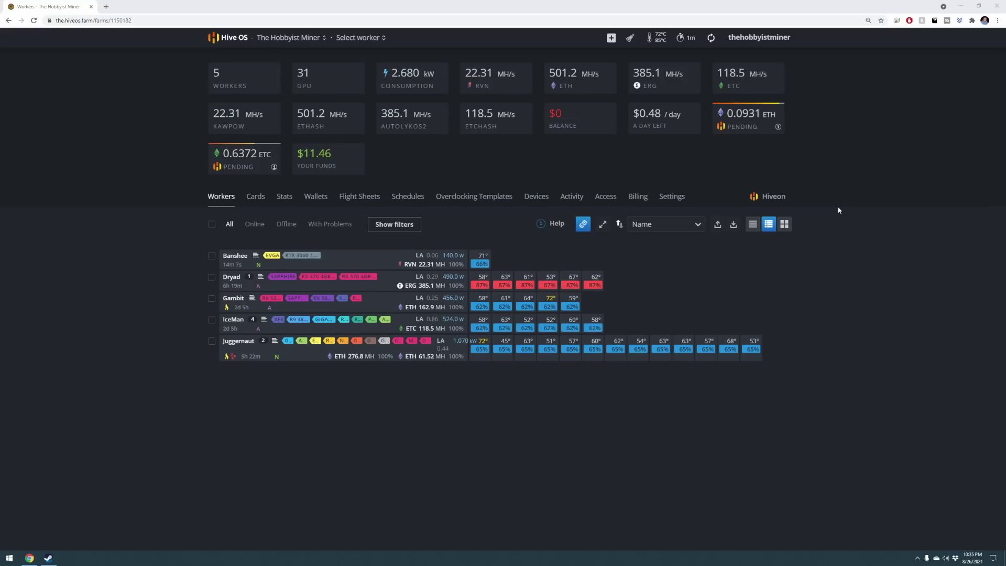
Open the Banshee worker's details and load whattomine.com in a new browser tab
left_click(228, 256)
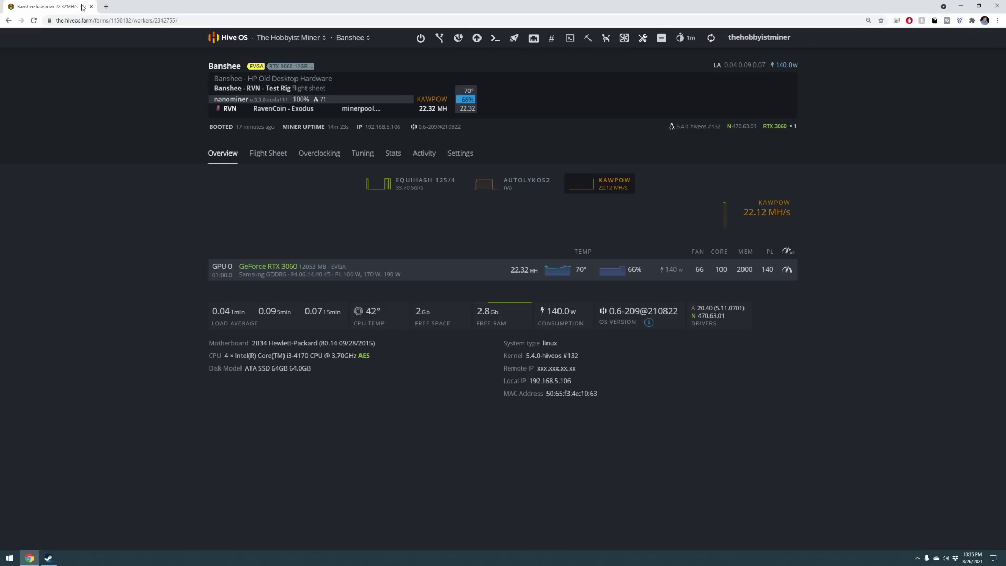
left_click(106, 7)
type("whattomine.com")
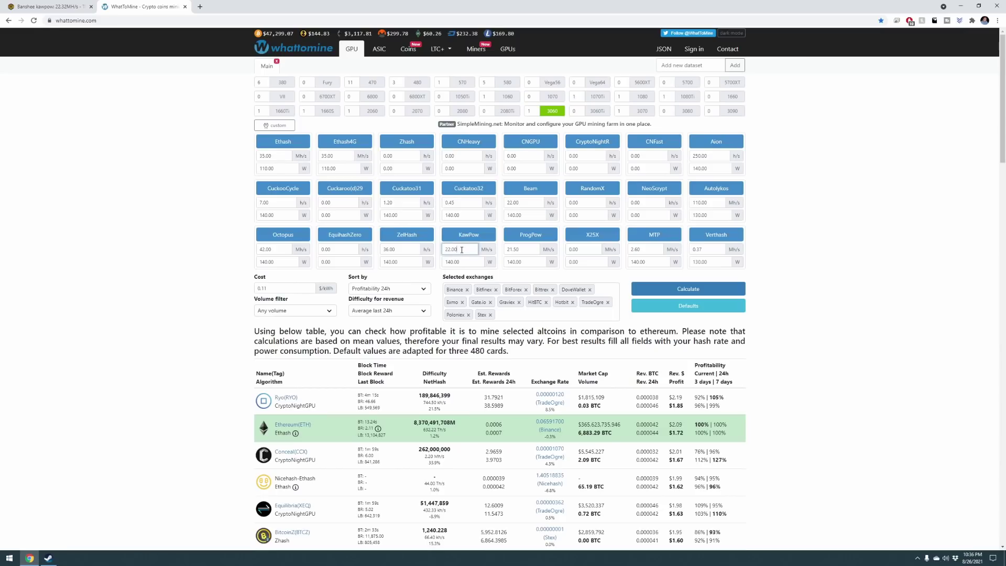
Set the KawPow hash rate in WhatToMine to 22.32 Mh/s, checking it against the Banshee worker in Hive OS
left_click(77, 7)
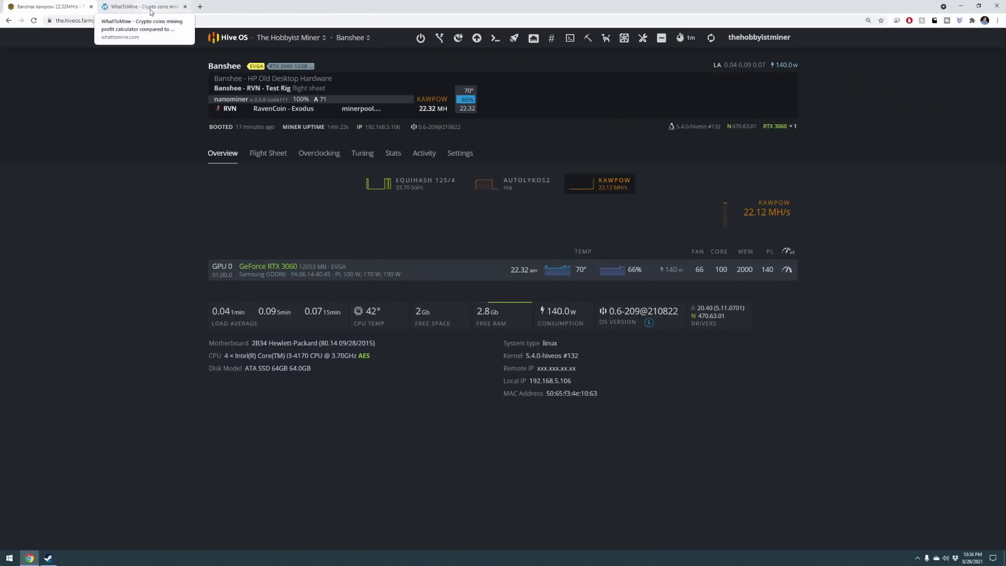
left_click(150, 8)
left_click(456, 250)
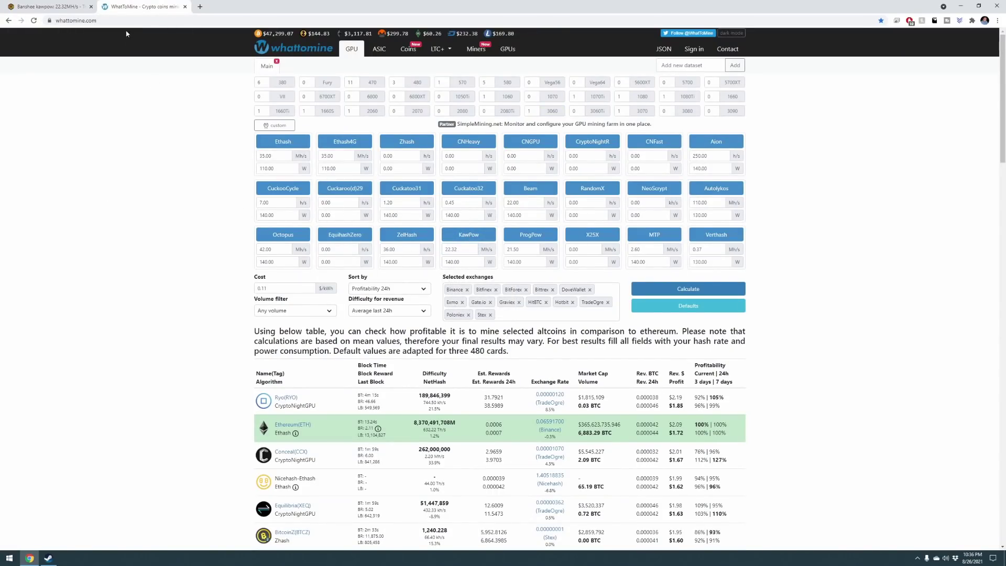
left_click(69, 7)
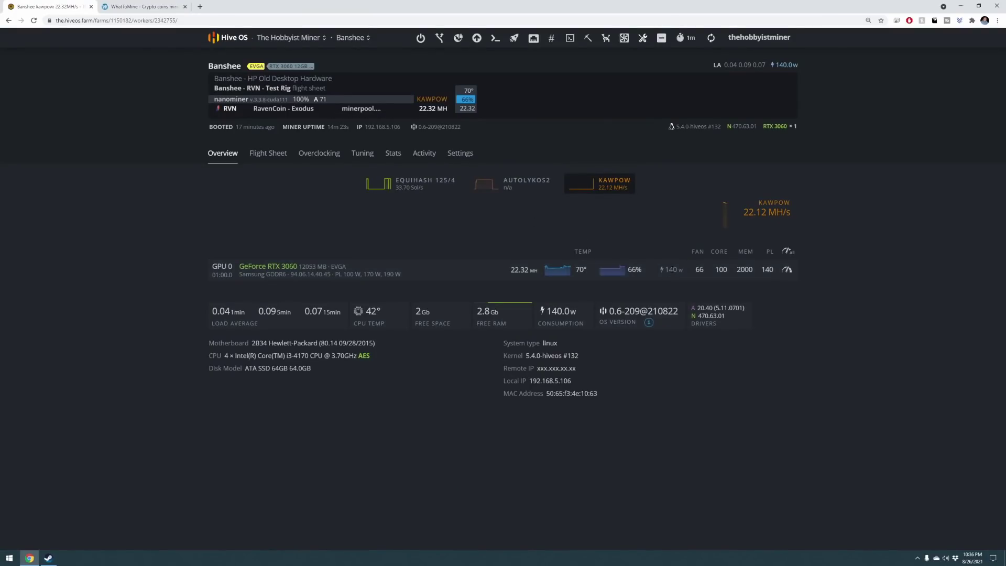
left_click(145, 7)
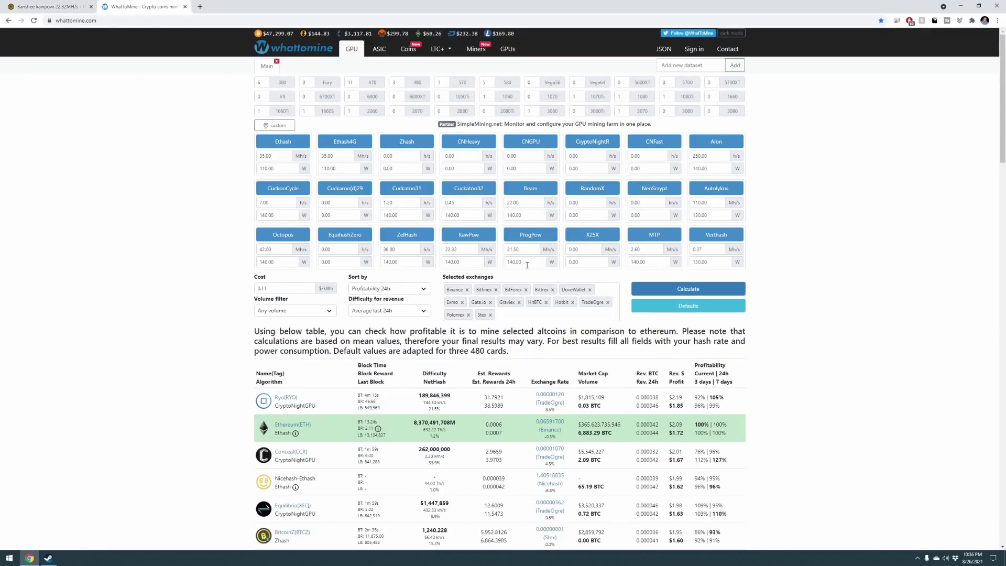
Recalculate coin profitability with the electricity cost set to 0 $/kWh and open the Ravencoin (RVN) details
type("0.00")
left_click(293, 287)
type("0.11")
left_click(216, 270)
left_click_drag(273, 288, 252, 289)
type("00.00")
left_click(181, 281)
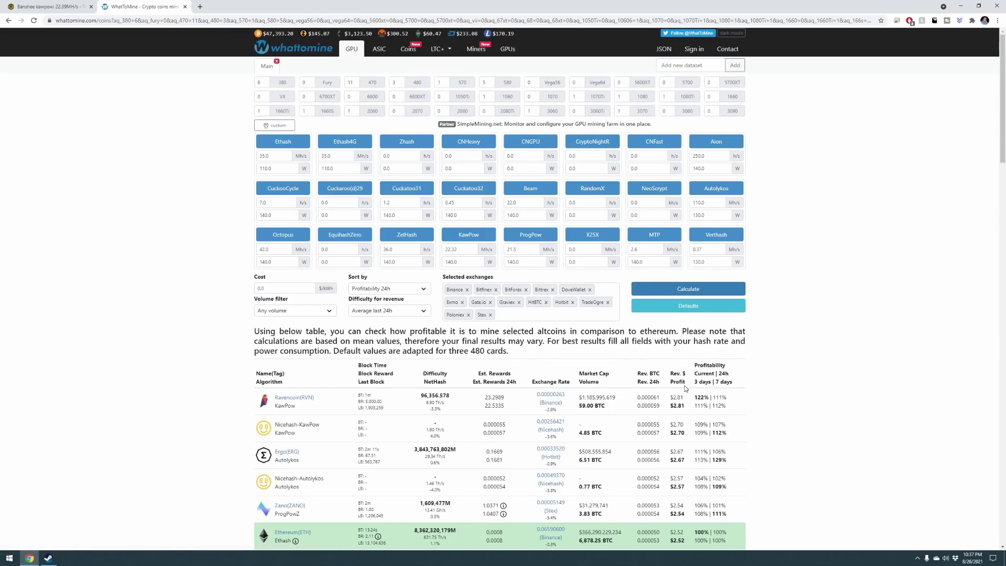
left_click(292, 399)
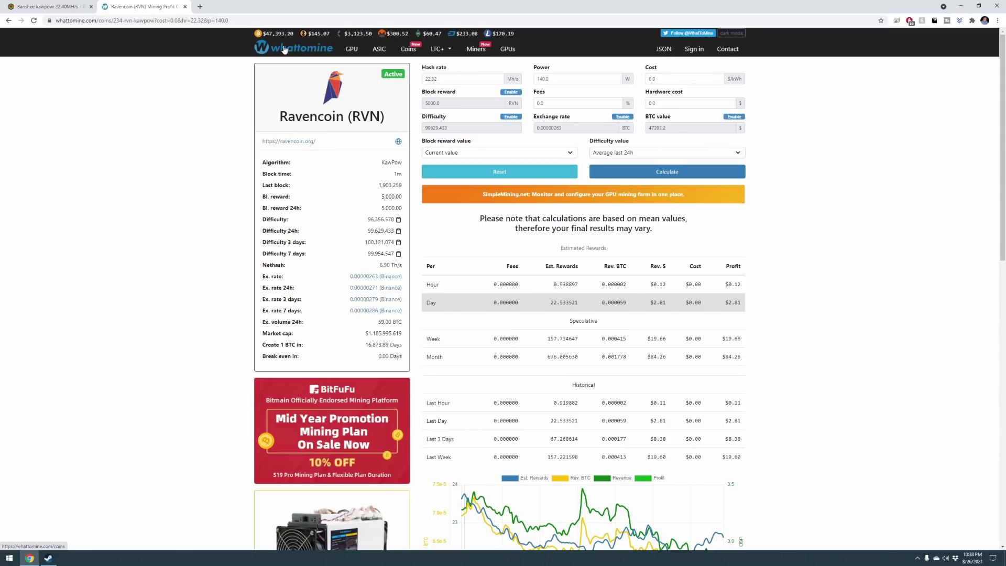
Return to the WhatToMine coin calculator and set the electricity cost to 0.11 $/kWh and the KawPow power to 177 W
left_click(283, 51)
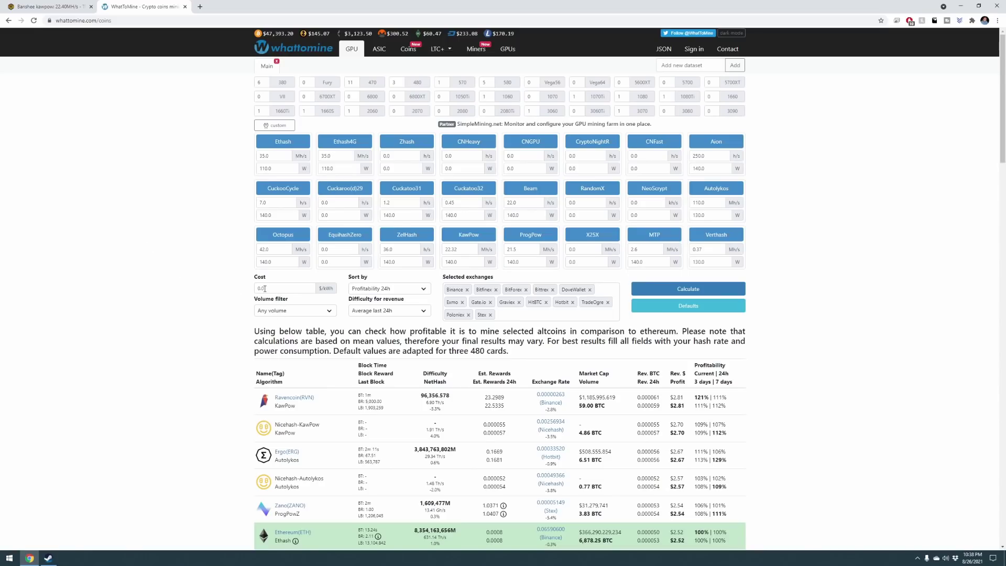
double_click(265, 289)
type("0.11")
left_click(181, 266)
left_click(466, 262)
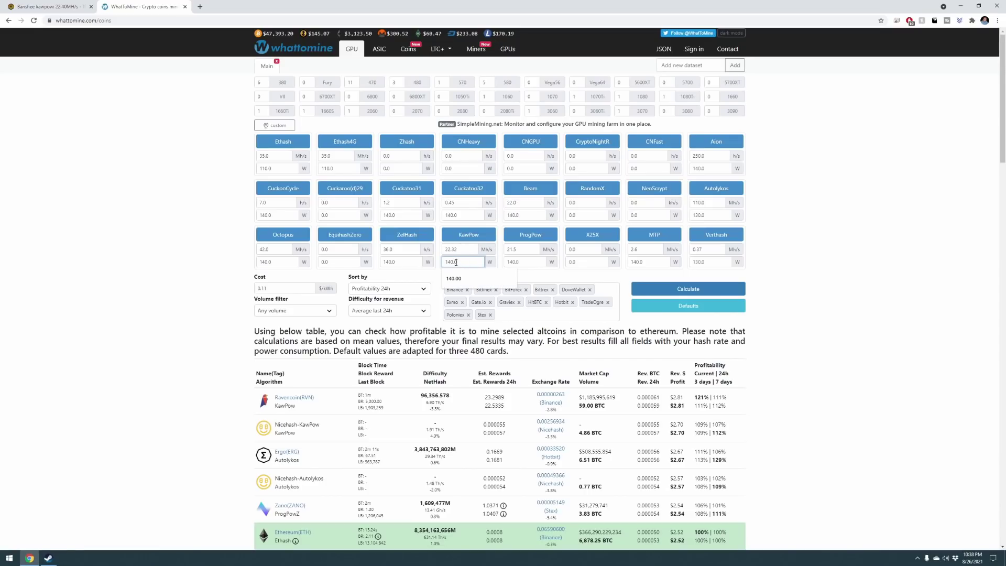
left_click_drag(472, 264, 434, 267)
type("177")
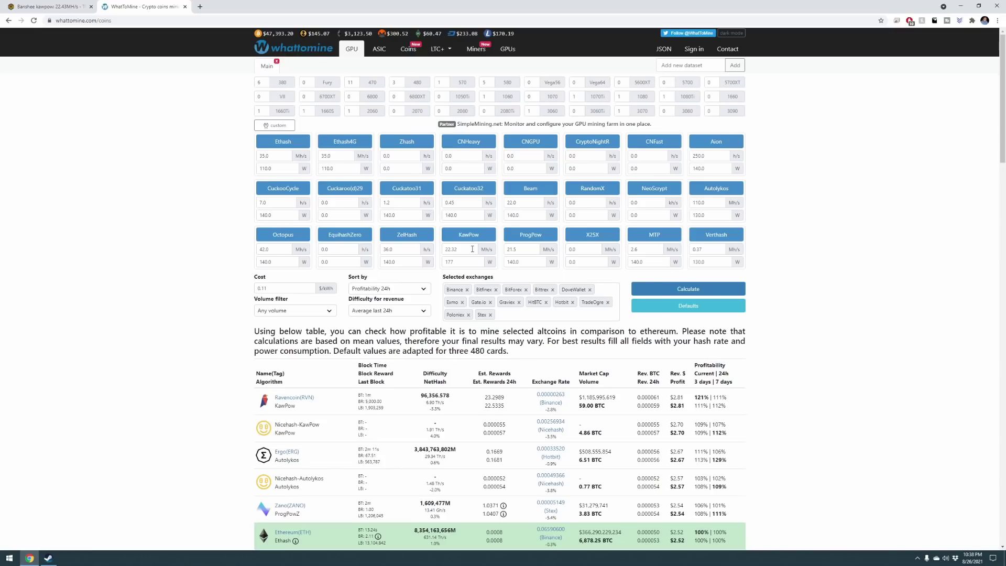
Switch to Hive OS and check the Banshee worker's current GPU hash rate
key("ctrl+shift+Tab")
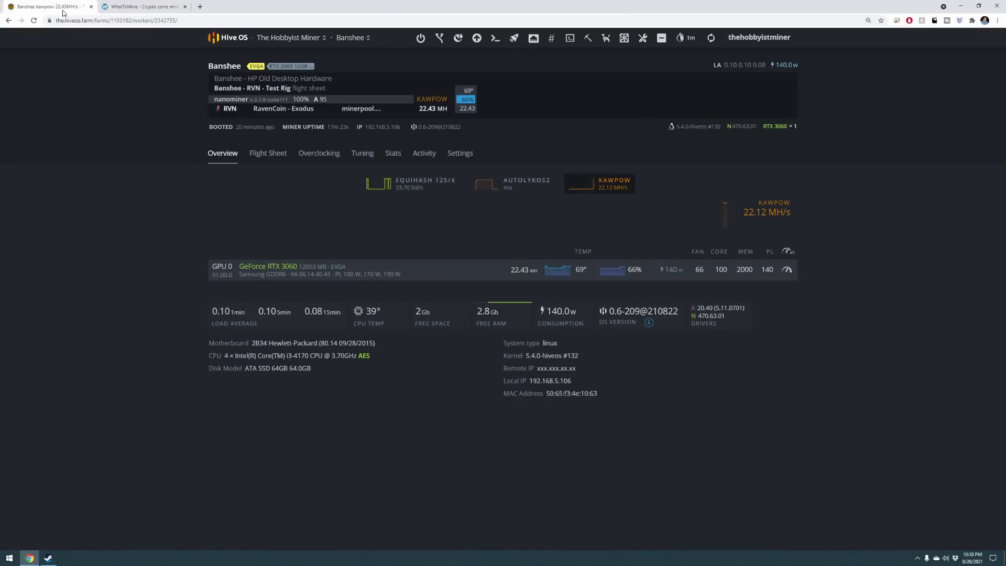
left_click_drag(509, 270, 529, 269)
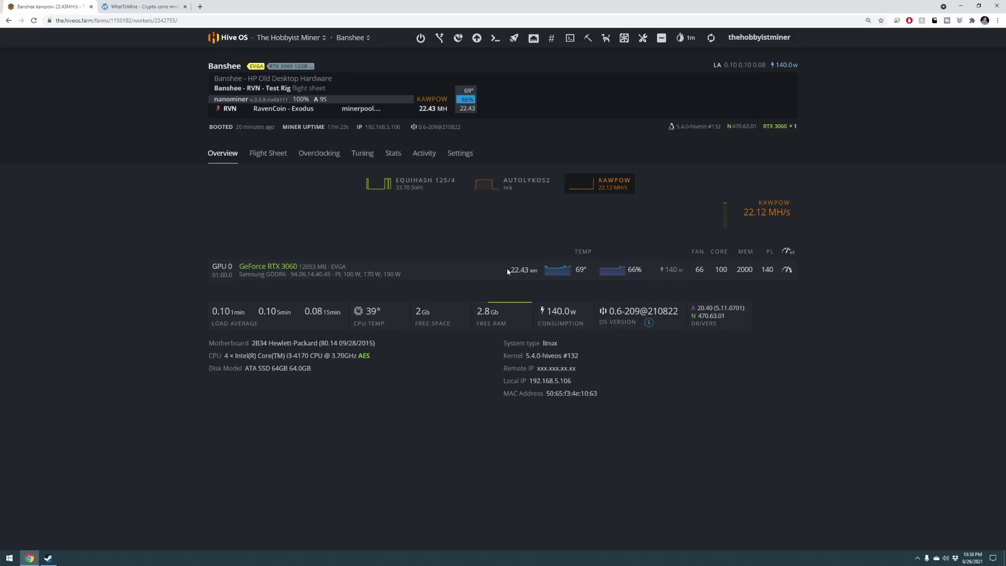
left_click_drag(513, 269, 527, 270)
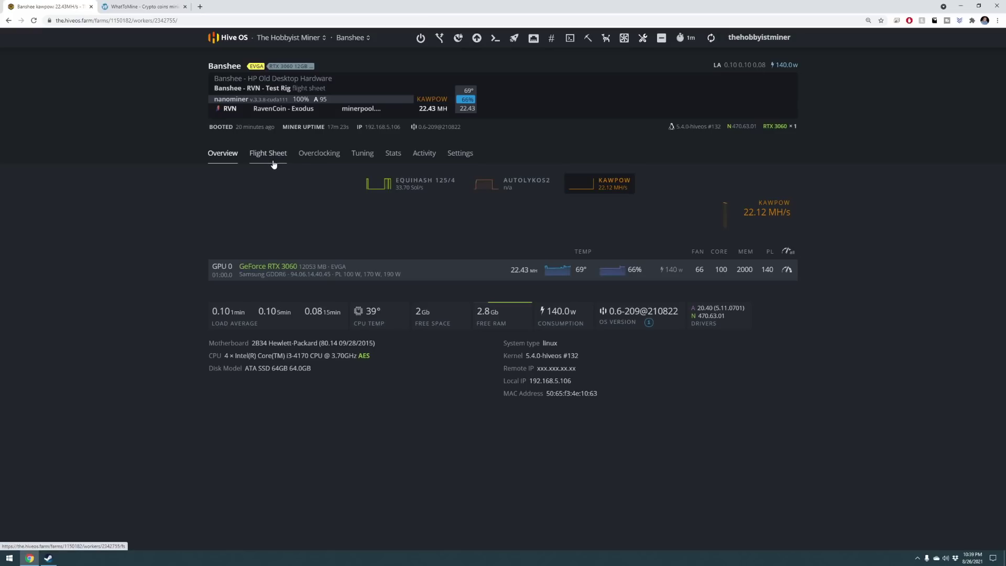
Review the Gambit worker's overview from the farm's worker list and return to the farms page
left_click(231, 40)
left_click(334, 262)
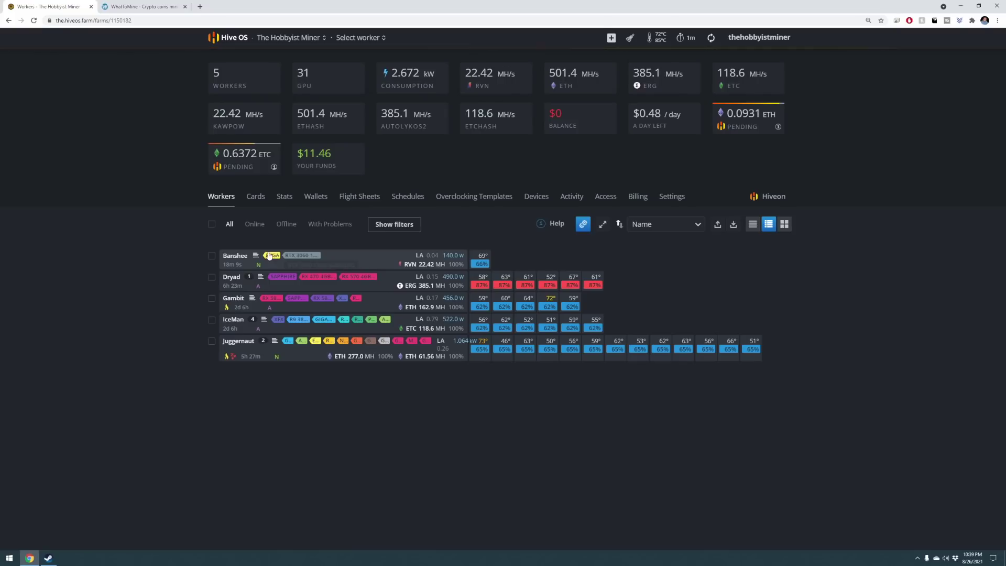
left_click(234, 298)
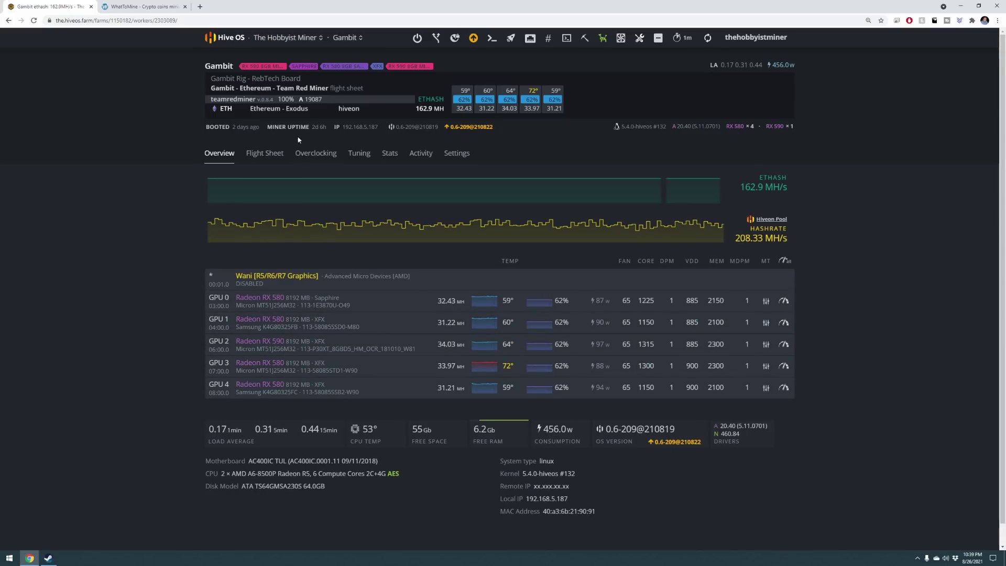
mouse_move(320, 130)
left_click(298, 161)
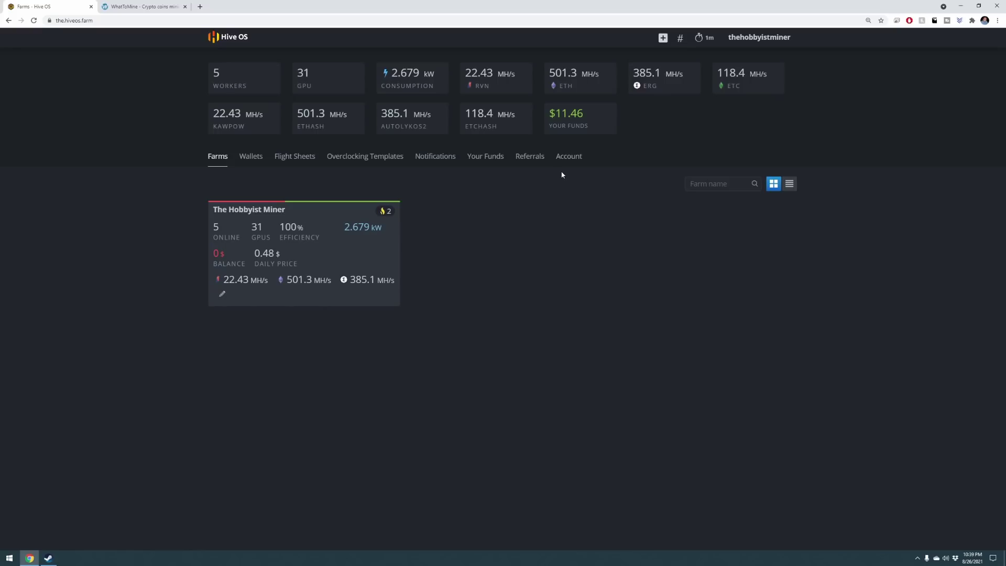
left_click(355, 255)
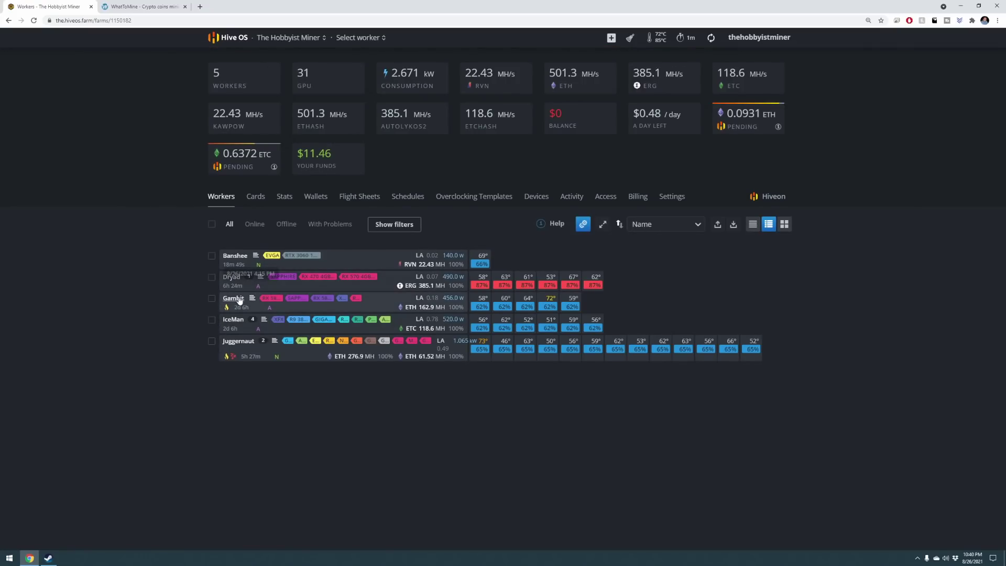
left_click(277, 306)
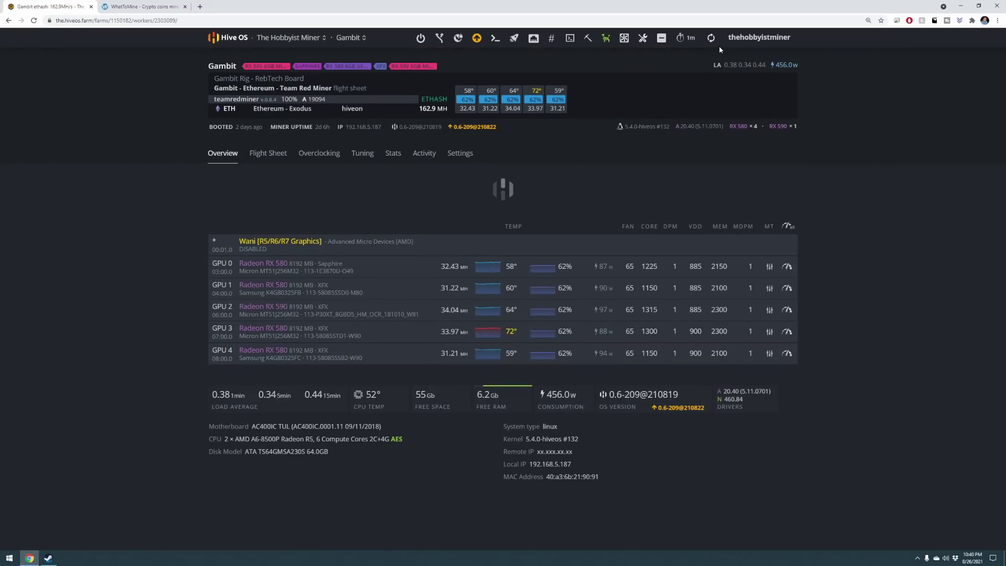
key("alt+Left")
key("alt+Left")
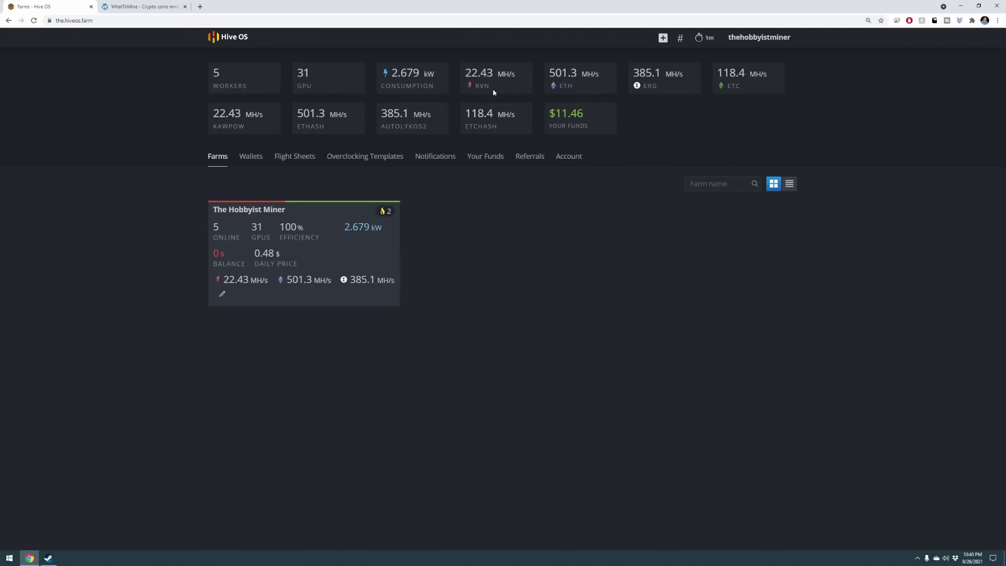
Open the farm's Hiveon pool statistics for ETH and select the Ethereum - Exodus wallet
left_click(356, 242)
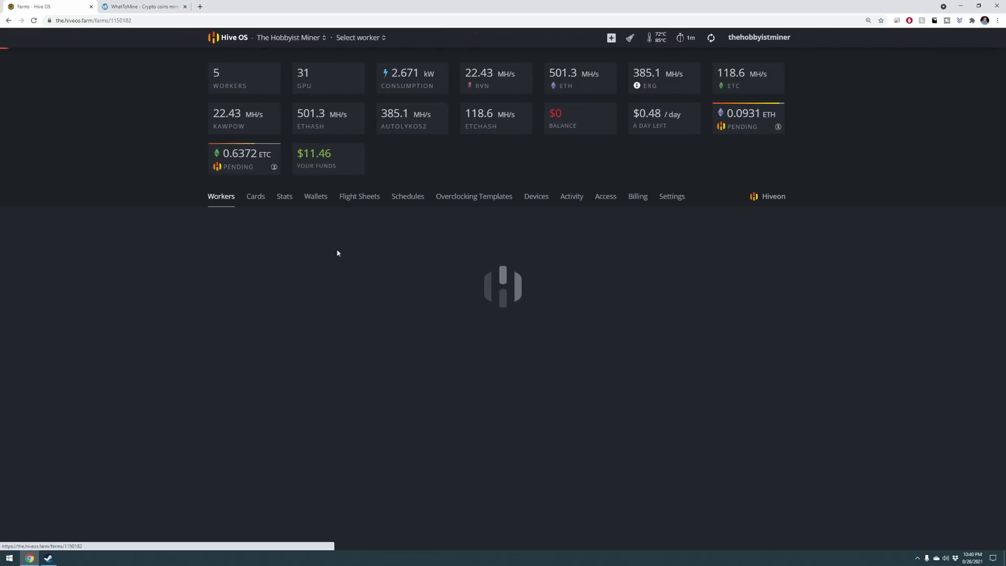
left_click(758, 113)
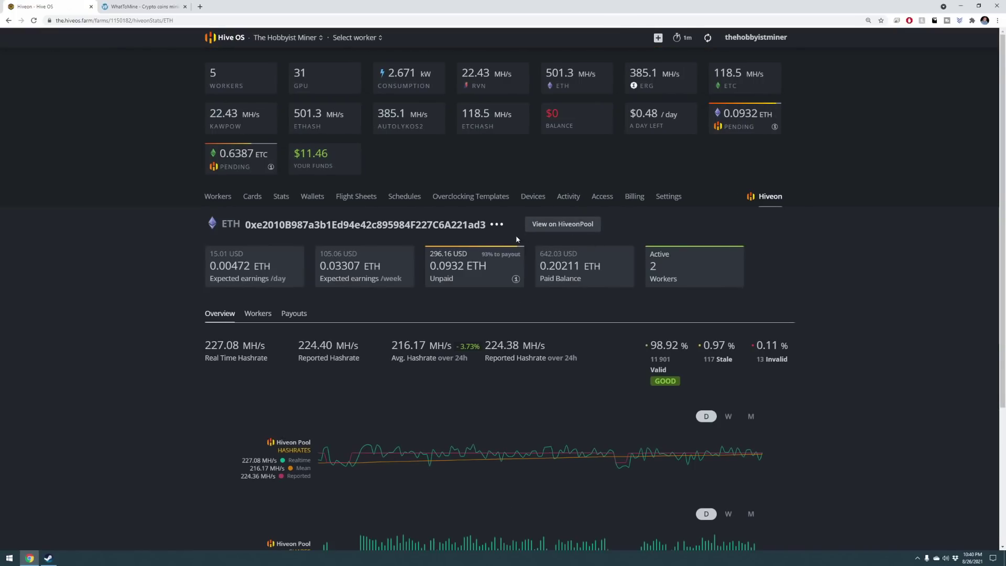
left_click(498, 226)
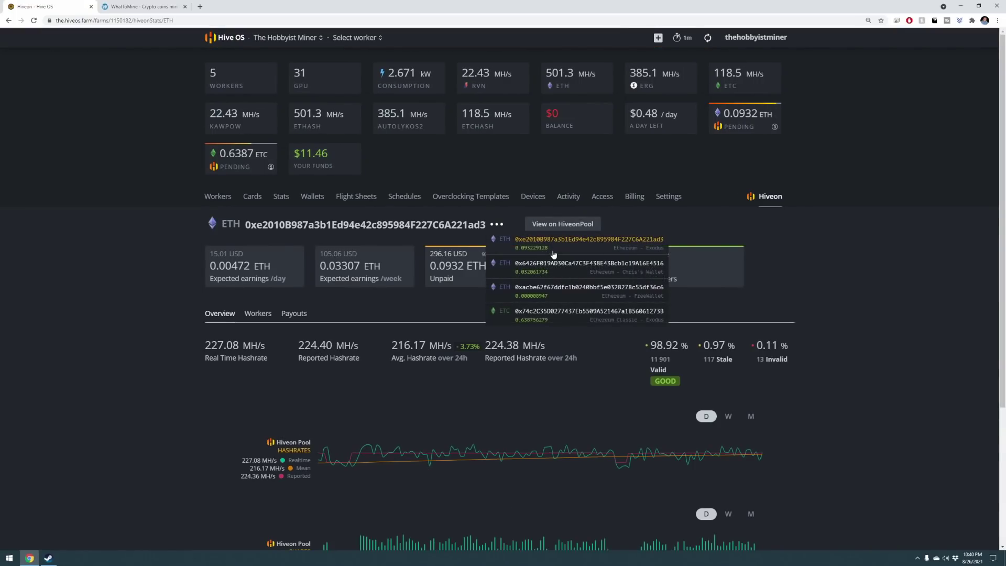
left_click(553, 252)
Examine the wallet's pool charts and per-worker hash rates, and compare them with the Gambit worker's overview
scroll(143, 366, "down", 4)
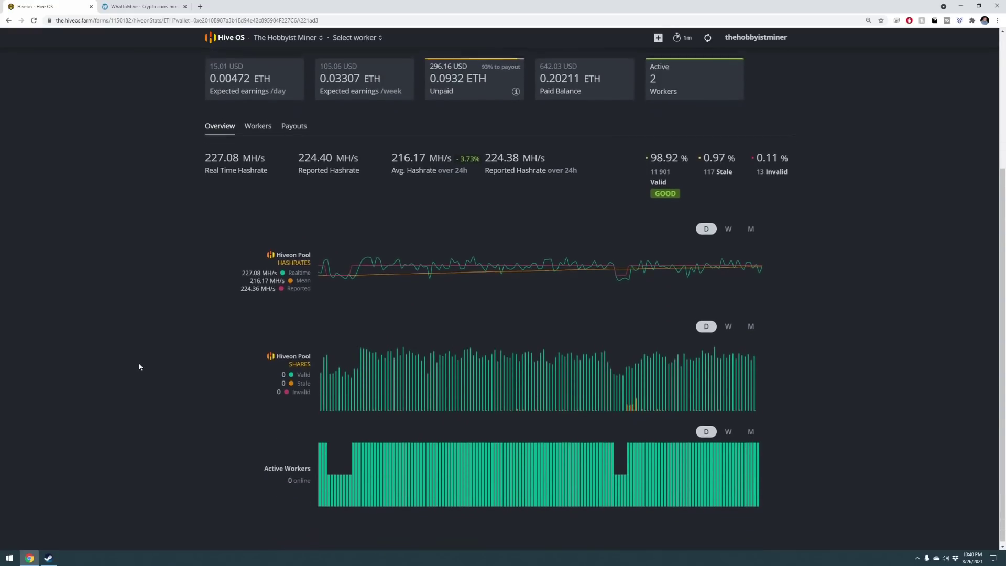
scroll(139, 366, "up", 3)
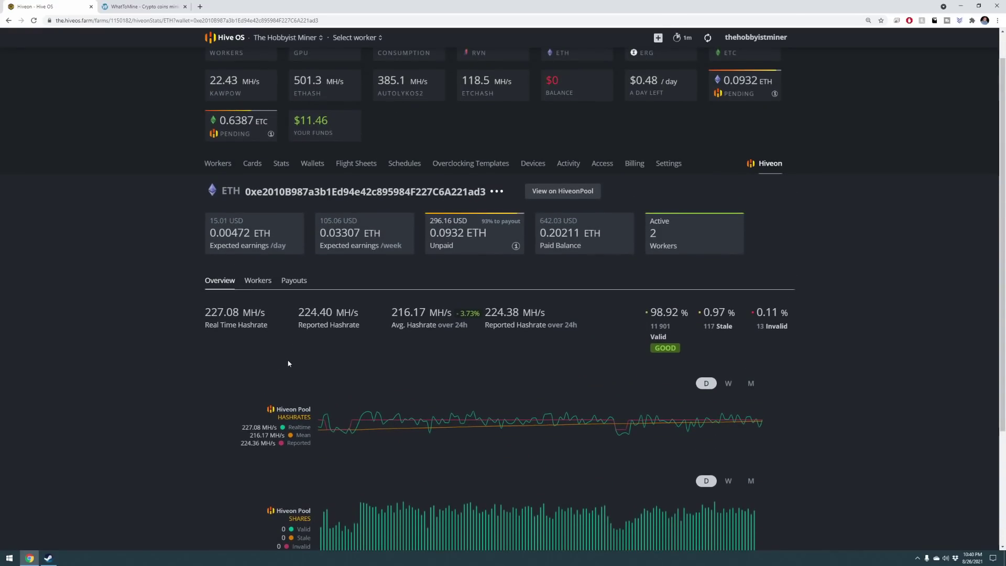
left_click(259, 281)
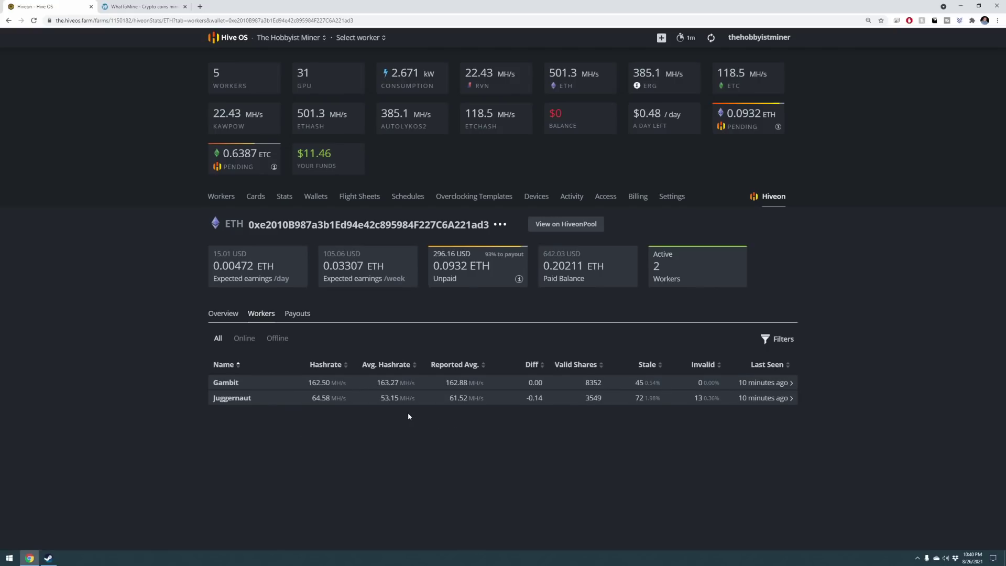
mouse_move(477, 264)
left_click(222, 197)
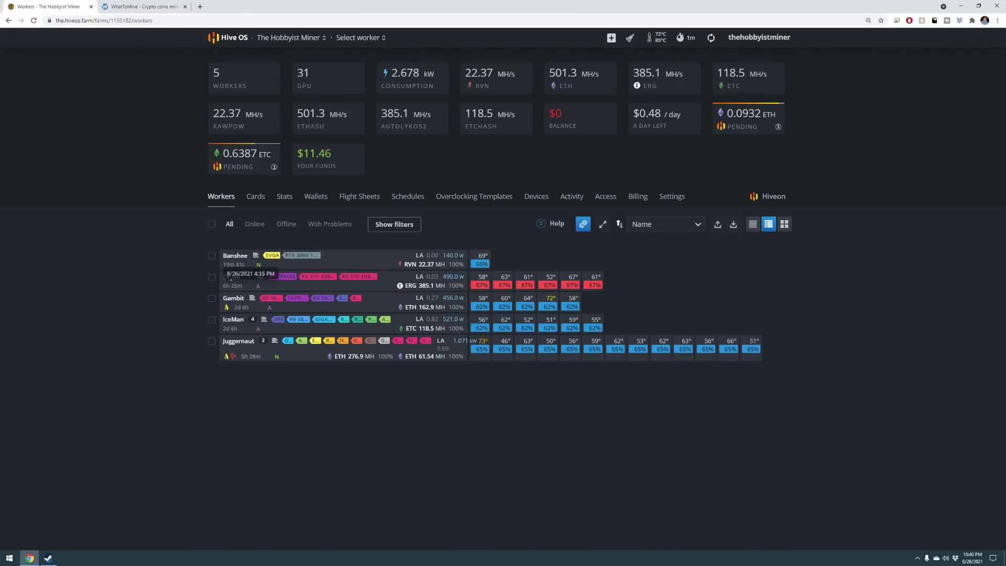
left_click(232, 299)
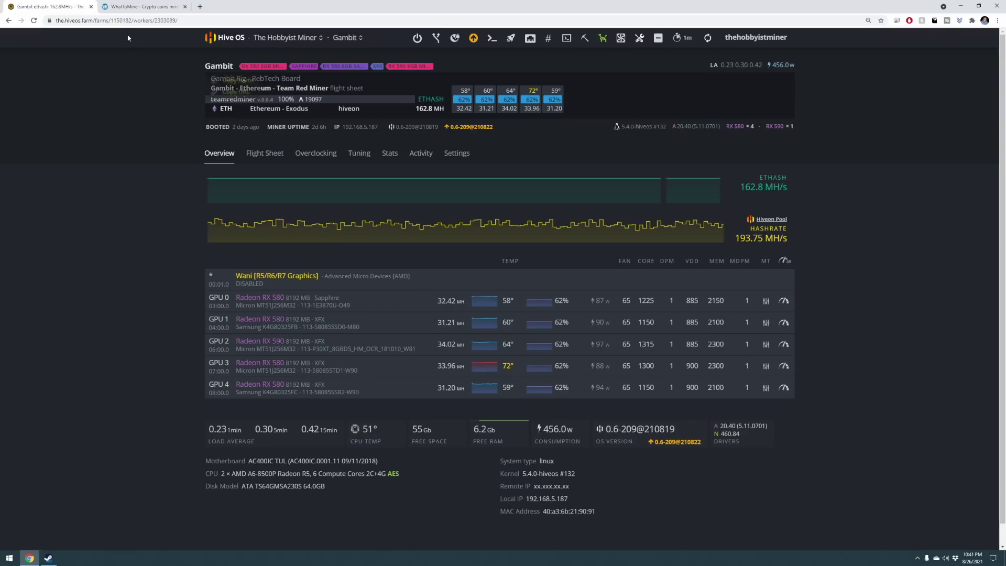
Select the KawPow hash rate in WhatToMine for replacement and copy the Banshee worker's GPU hash rate from Hive OS
left_click(142, 10)
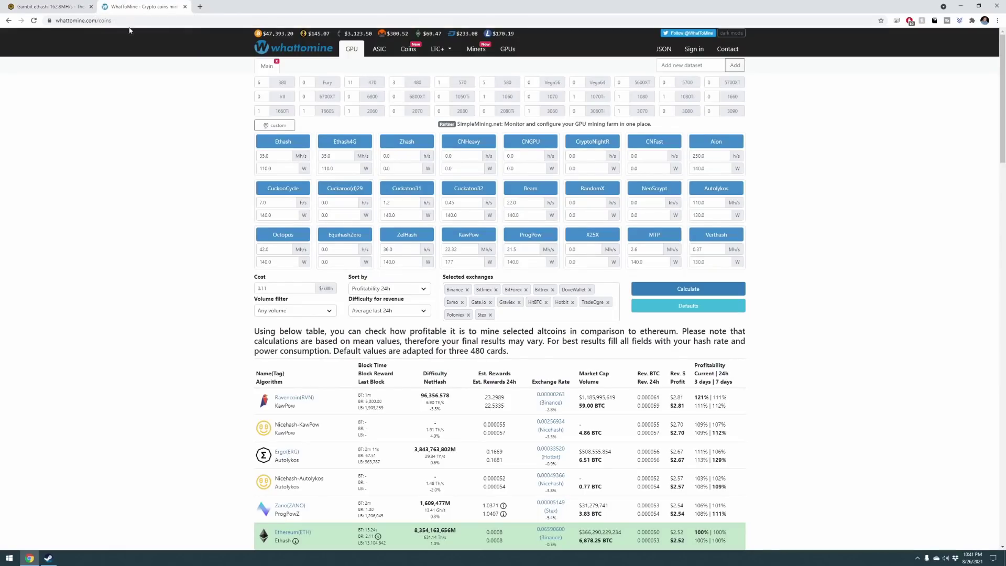
left_click(457, 247)
double_click(457, 248)
left_click(462, 248)
left_click(50, 6)
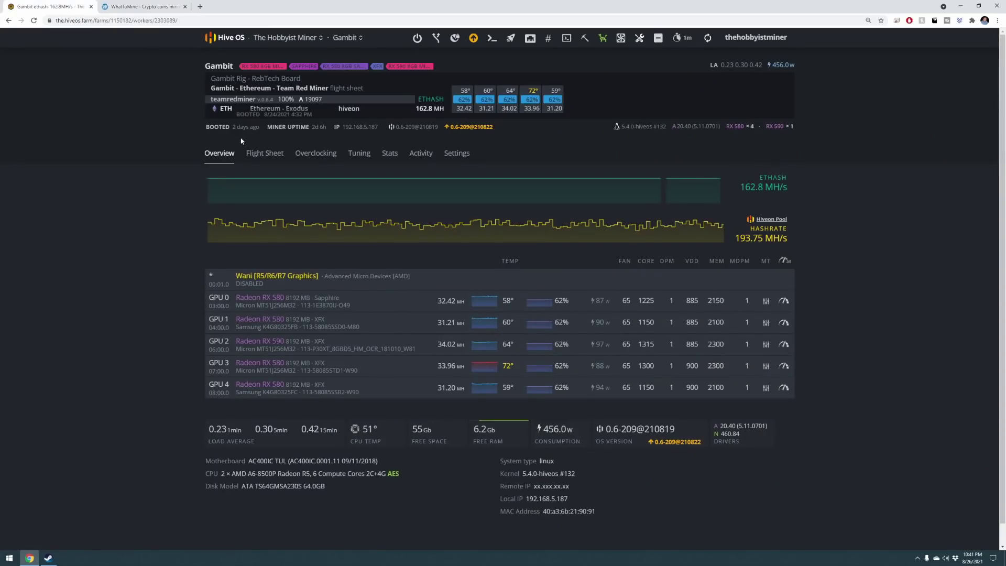
left_click(311, 276)
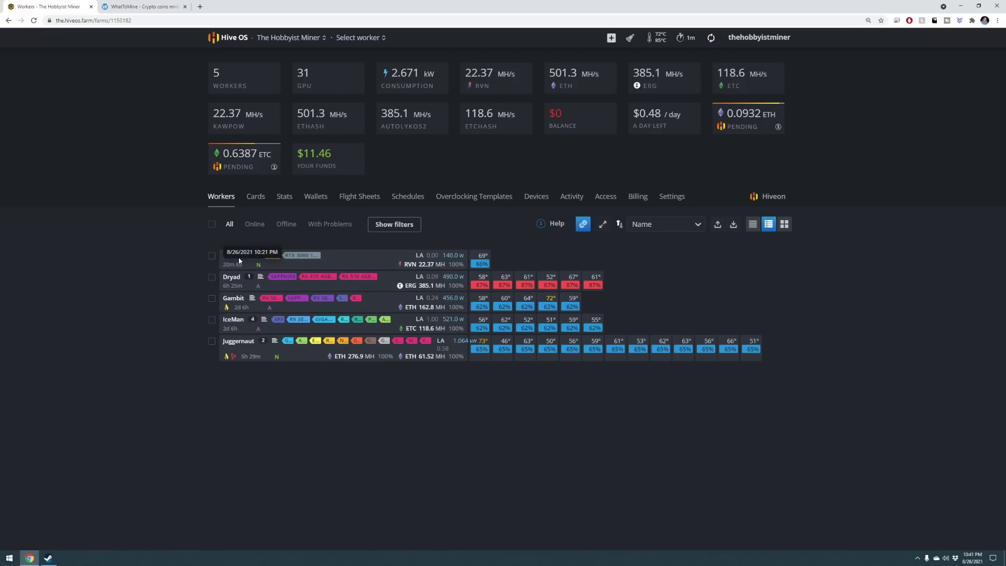
left_click(268, 261)
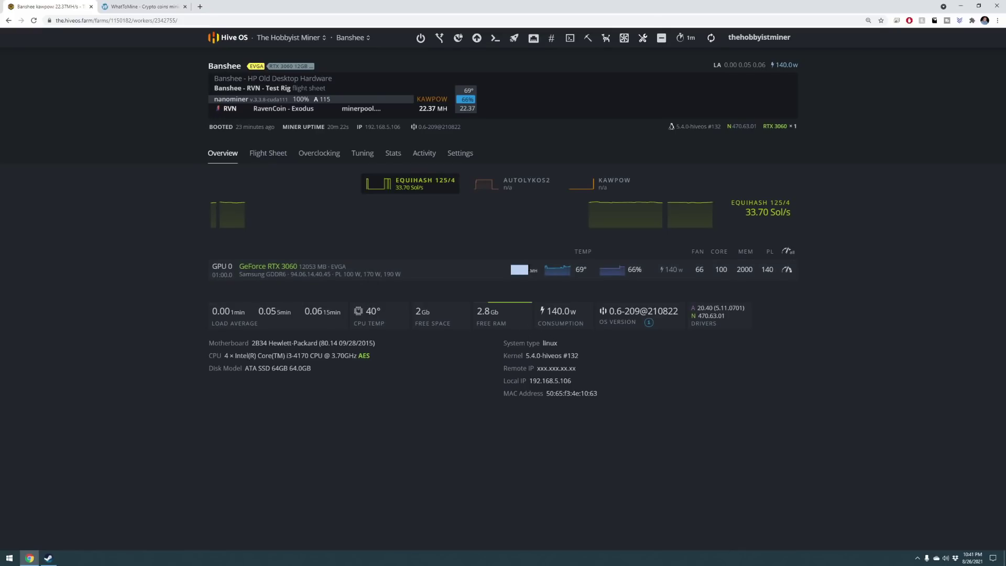
left_click_drag(511, 270, 525, 270)
key("ctrl+c")
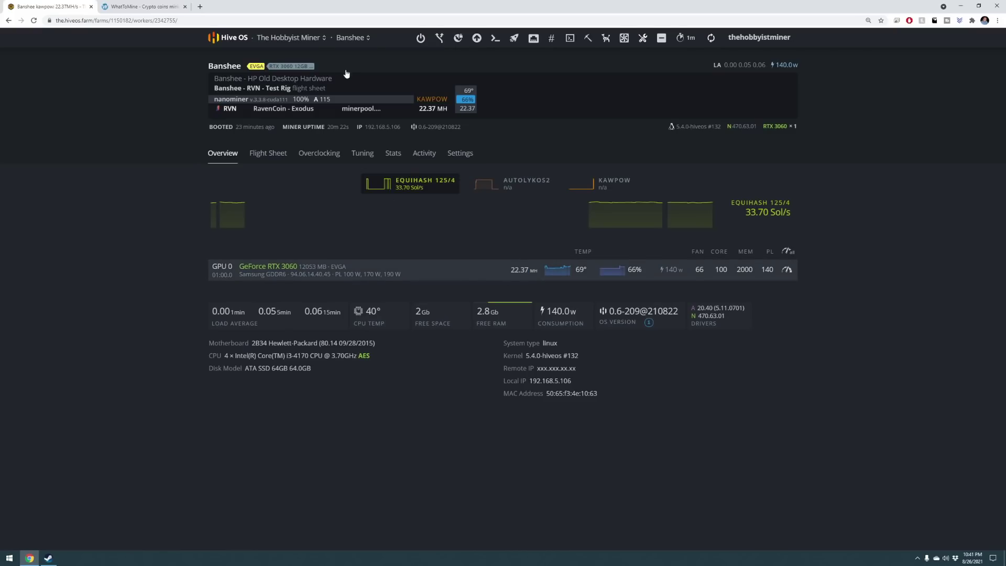
Replace the KawPow hash rate in WhatToMine with 22.37 Mh/s
left_click(138, 7)
key("ctrl+a")
key("ctrl+v")
type("7")
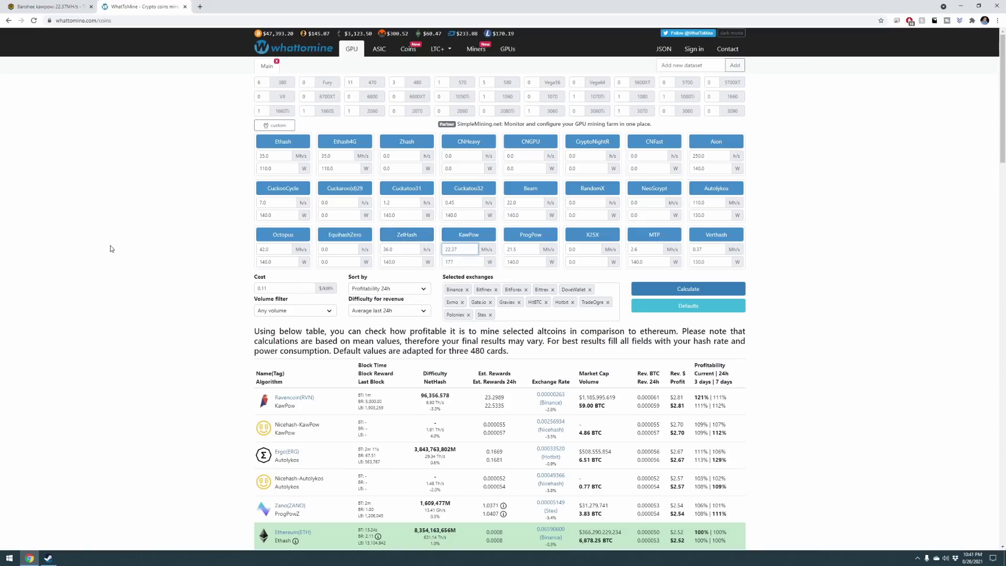
left_click(115, 248)
Recalculate coin profitability with 177 W KawPow power and 0.11 $/kWh cost, and open the Ravencoin (RVN) details
double_click(449, 261)
double_click(272, 288)
left_click(699, 291)
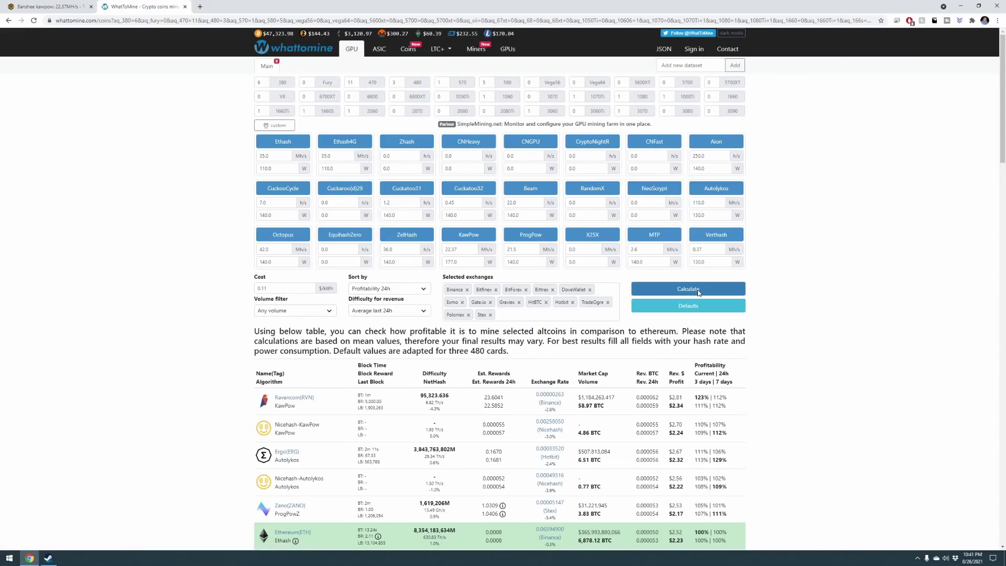
left_click(294, 399)
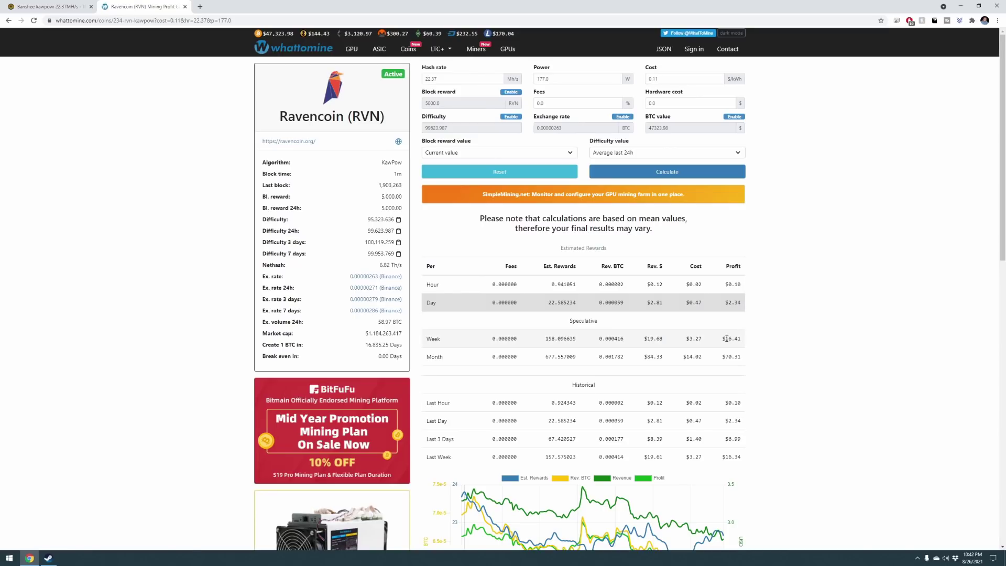
Examine the monthly profit in Ravencoin's estimated rewards table
mouse_move(723, 357)
left_mouse_down()
mouse_move(770, 356)
mouse_move(722, 359)
left_mouse_up()
left_click(729, 368)
left_click(793, 355)
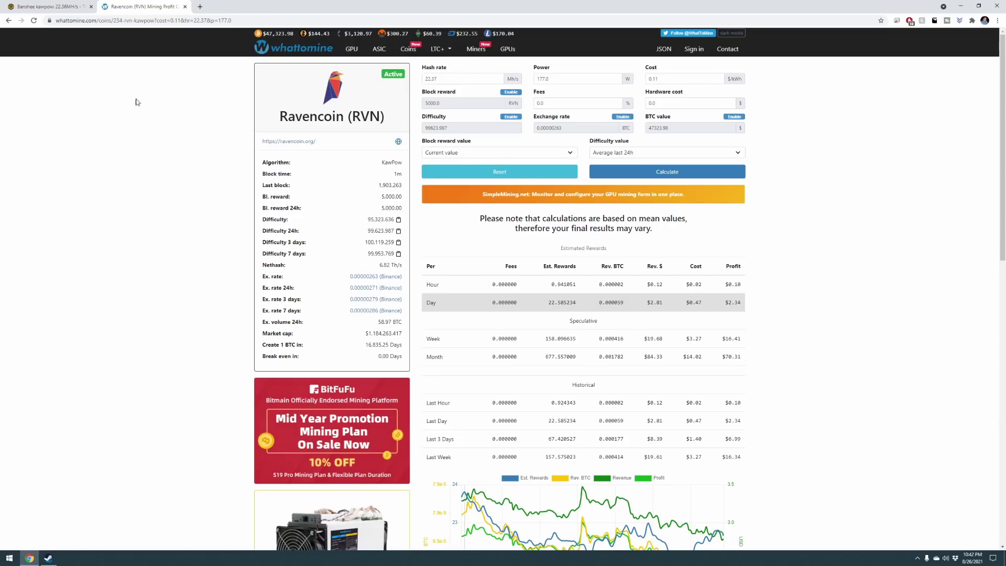
Switch to Hive OS and return from the Banshee worker to the farms overview
left_click(59, 9)
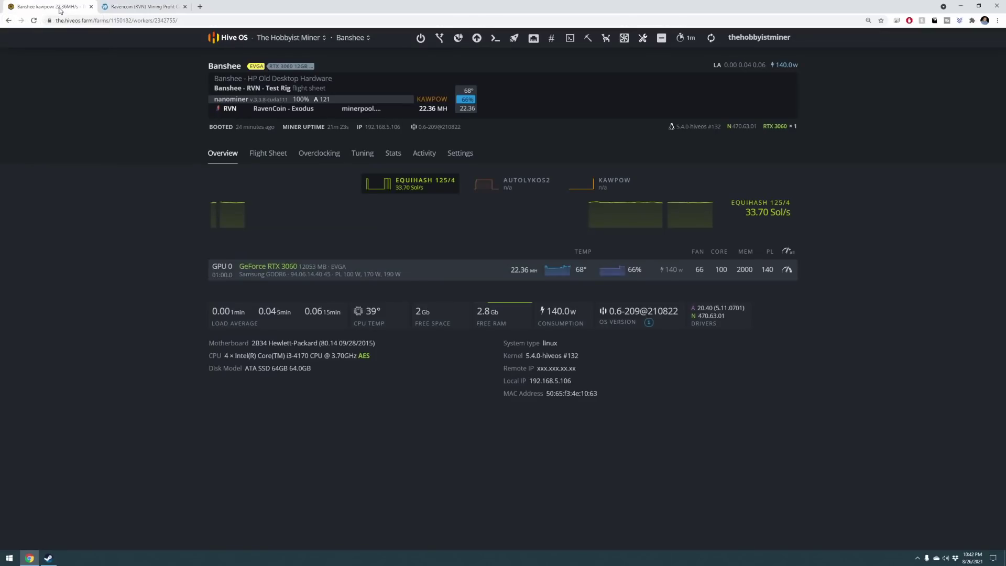
left_click(226, 44)
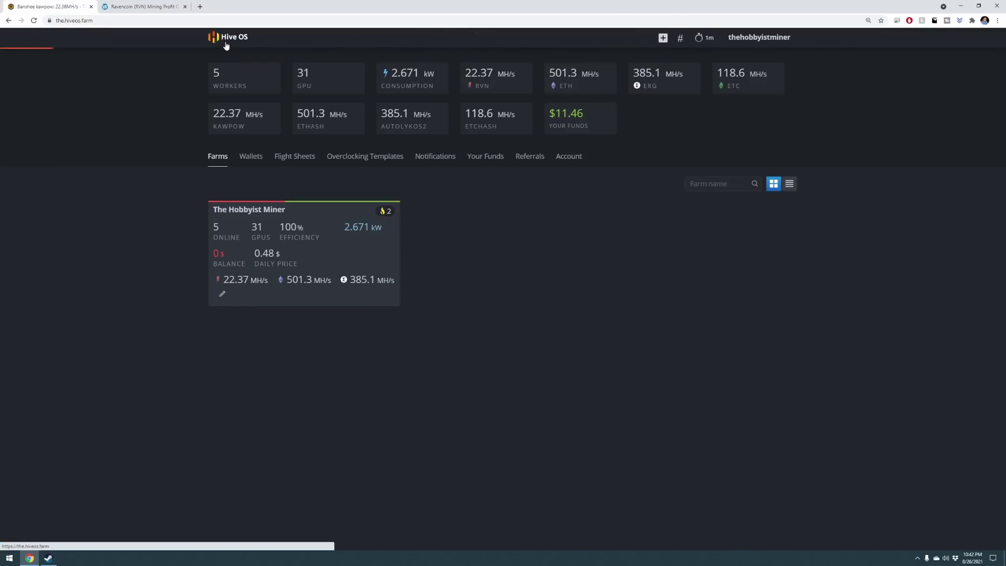